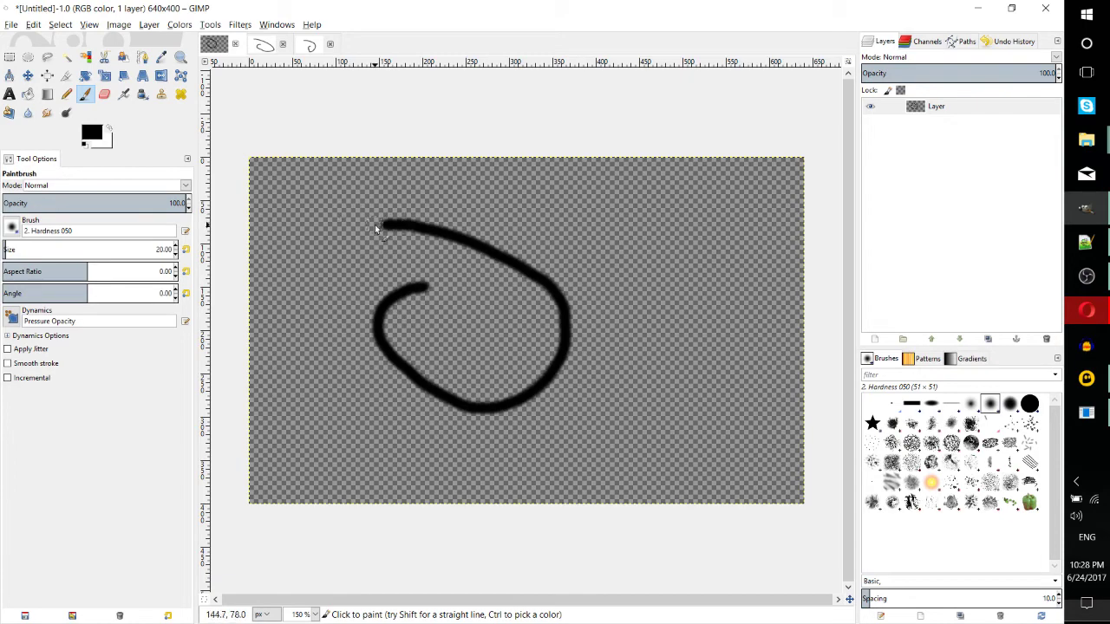
left_click(13, 25)
left_click(34, 189)
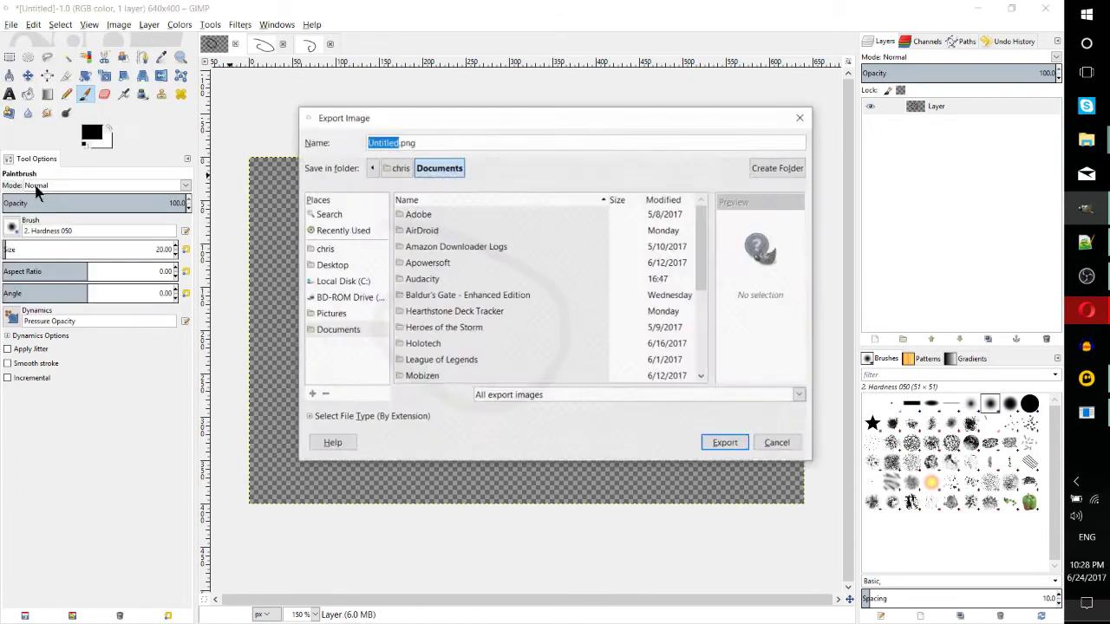
double_click(406, 143)
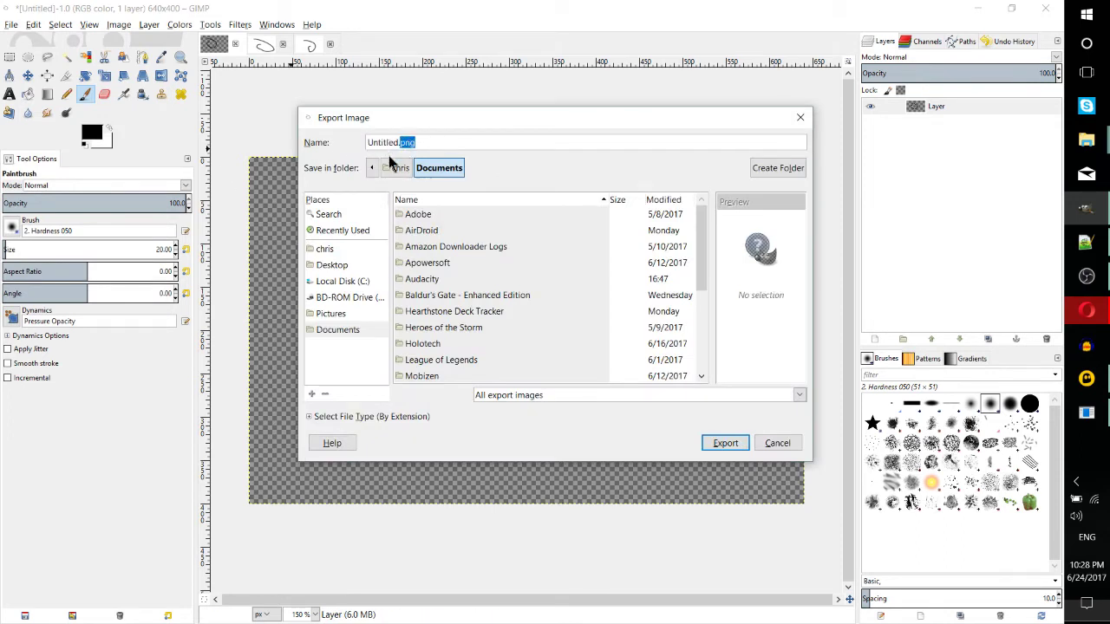
left_click(801, 117)
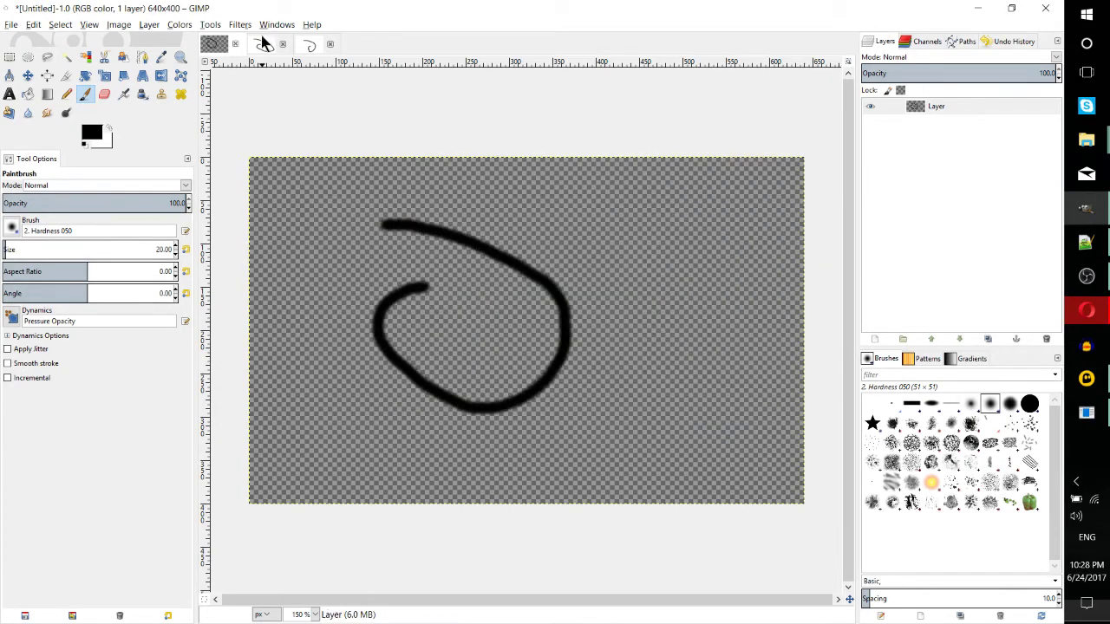
- Switch to the Untitled-2.0 image with the black stroke on a white background
left_click(263, 43)
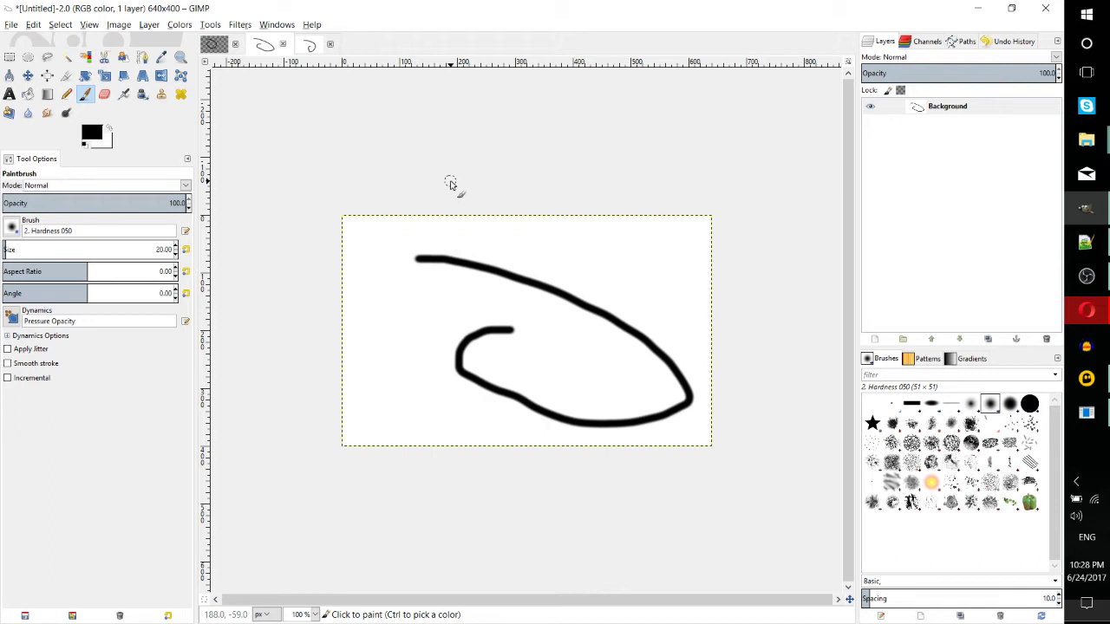
- Change the export file name to Untitled.jpg, then switch to the two-layer third image
left_click(11, 25)
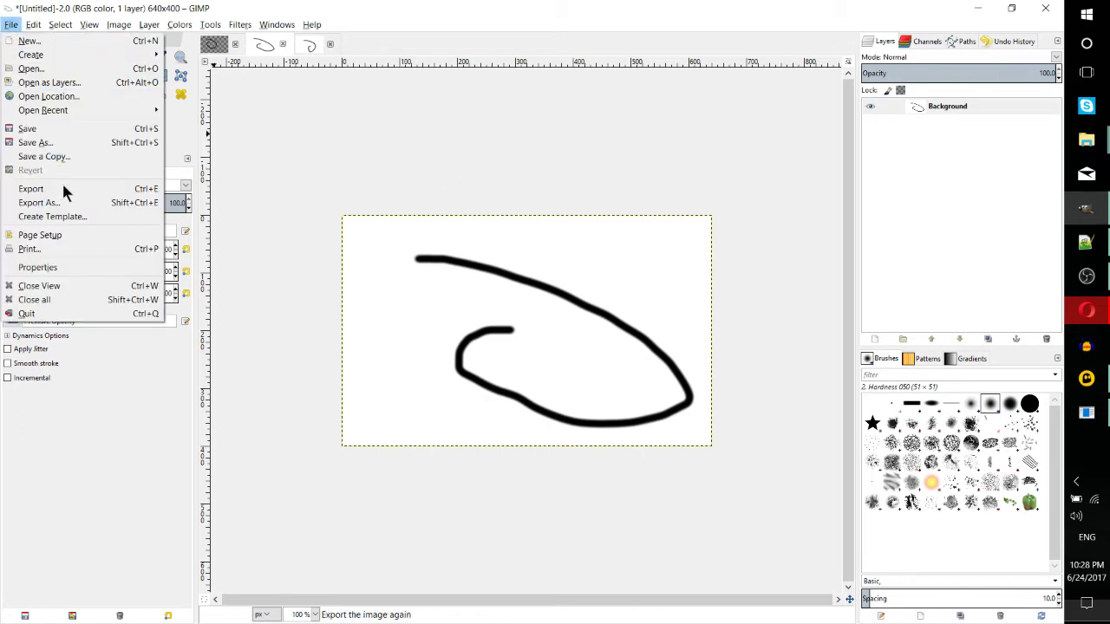
left_click(63, 188)
double_click(406, 142)
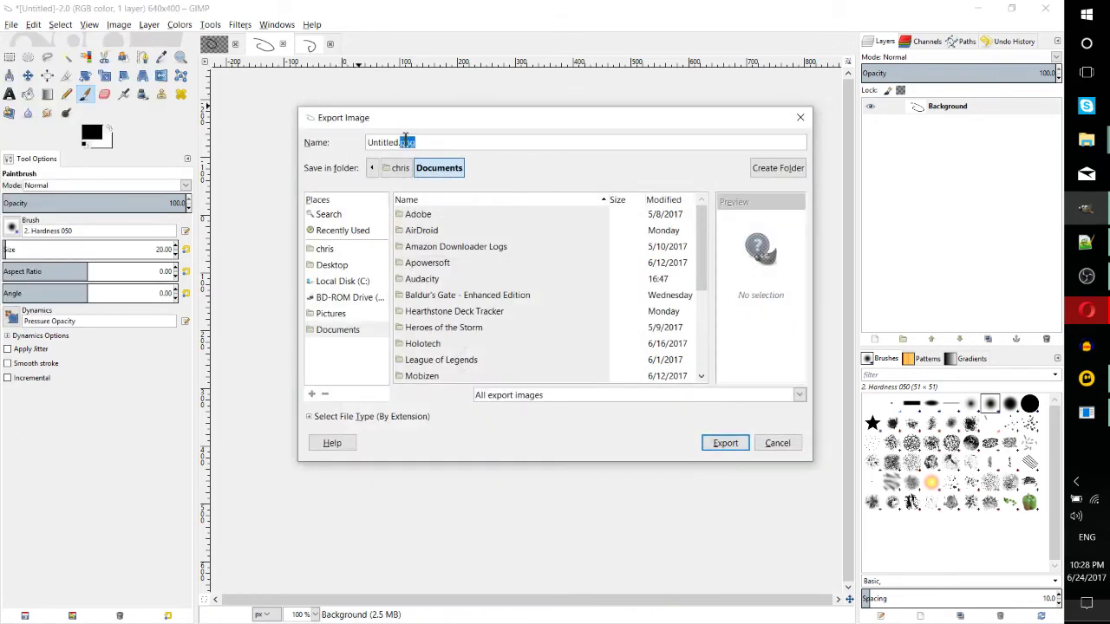
type("jpg")
left_click(785, 445)
left_click(309, 44)
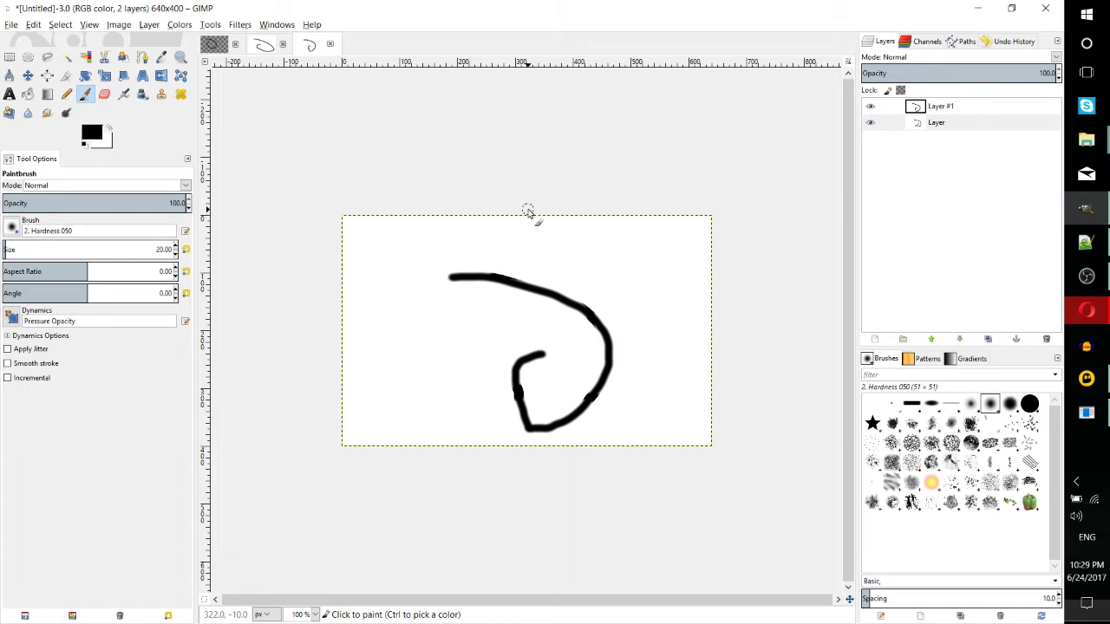
- Toggle Layer #1 and Layer visibility to compare strokes, leaving Layer #1 hidden
left_click(869, 124)
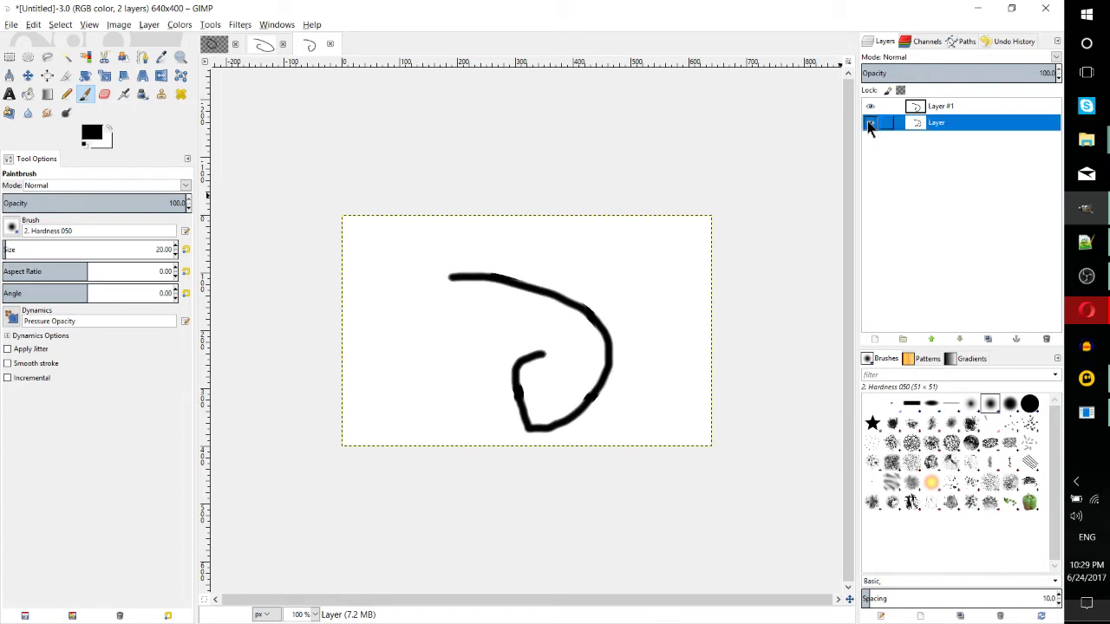
left_click(869, 106)
left_click(869, 107)
left_click(869, 108)
left_click(870, 108)
left_click(870, 108)
left_click(869, 107)
left_click(869, 107)
left_click(870, 107)
left_click(870, 107)
left_click(869, 108)
left_click(870, 107)
left_click(870, 107)
left_click(869, 107)
left_click(871, 123)
left_click(871, 121)
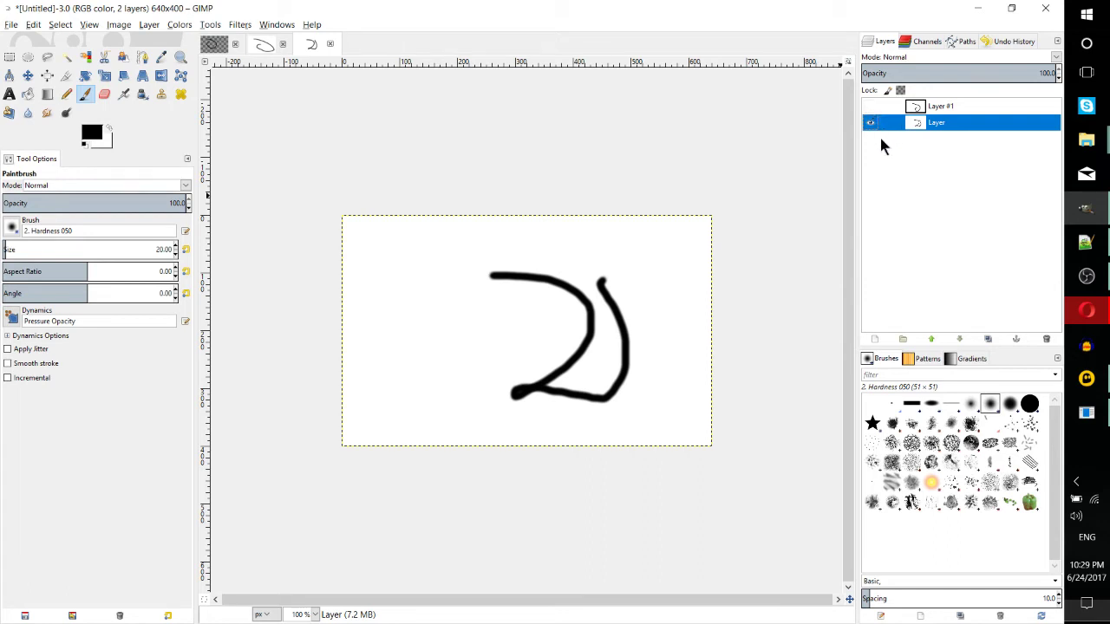
- Switch the active layer between the two, ending with the bottom Layer active
left_click(938, 108)
left_click(945, 122)
left_click(952, 107)
left_click(956, 121)
left_click(957, 110)
left_click(959, 127)
left_click(963, 108)
left_click(965, 131)
- Export as Untitled.gif with As animation enabled, looping forever at 100 ms per frame
left_click(10, 23)
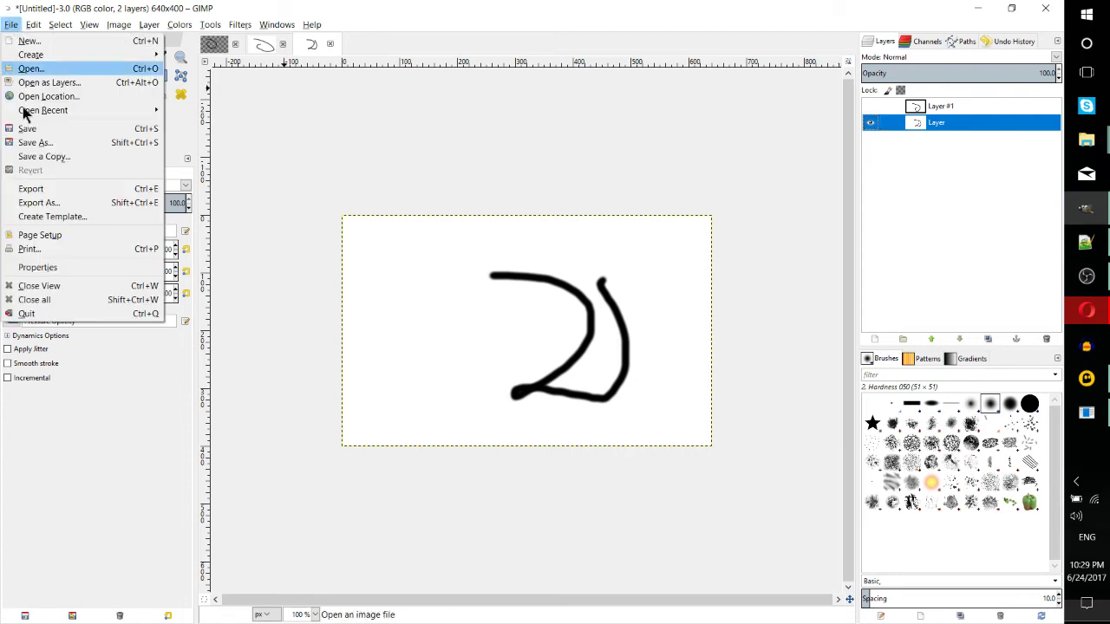
left_click(48, 191)
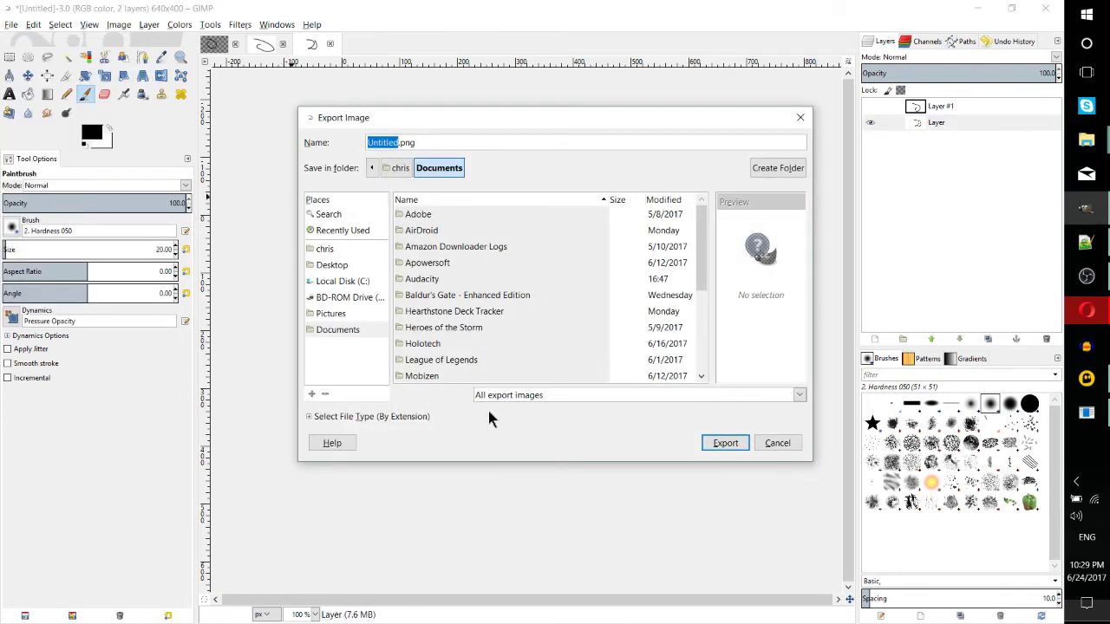
double_click(402, 142)
type("gif")
key("Return")
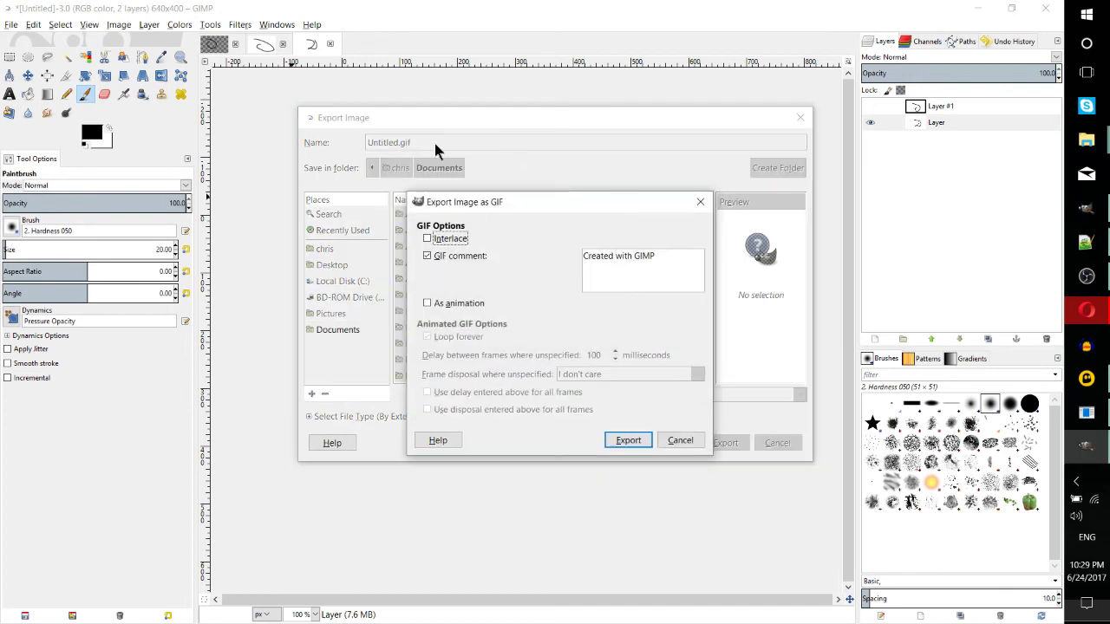
left_click(477, 306)
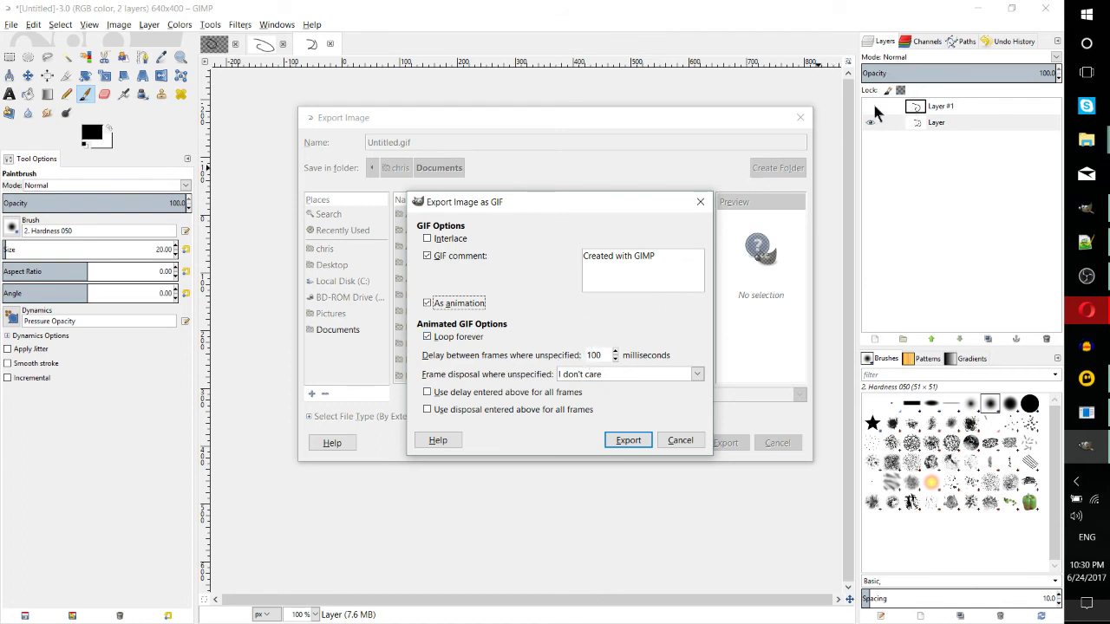
- Write the looping two-frame animated Untitled.gif into the Documents folder
left_click(615, 441)
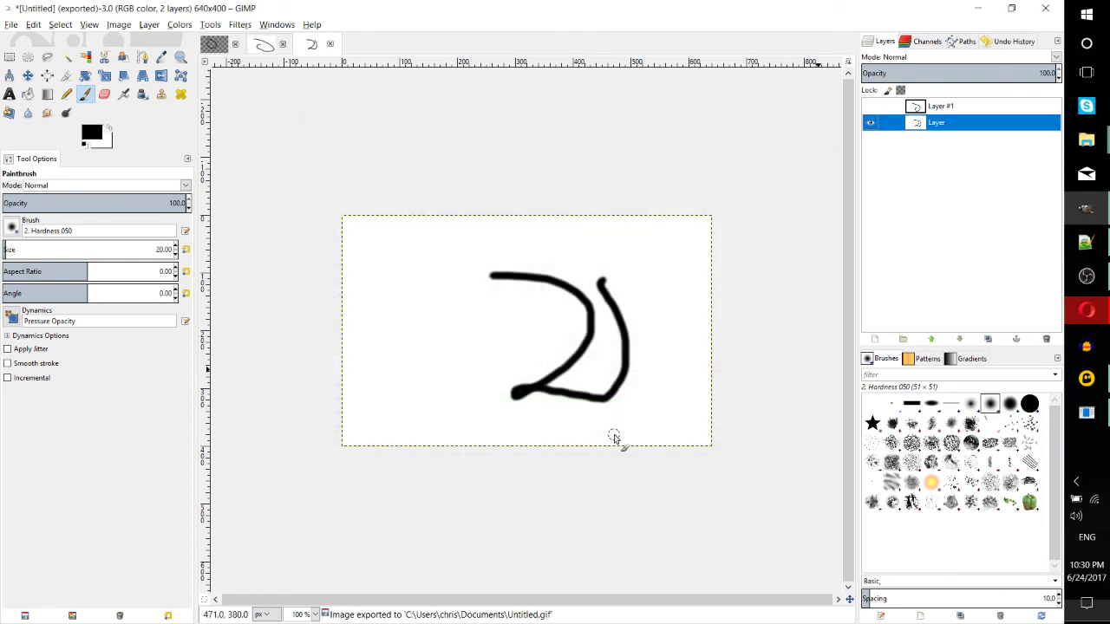